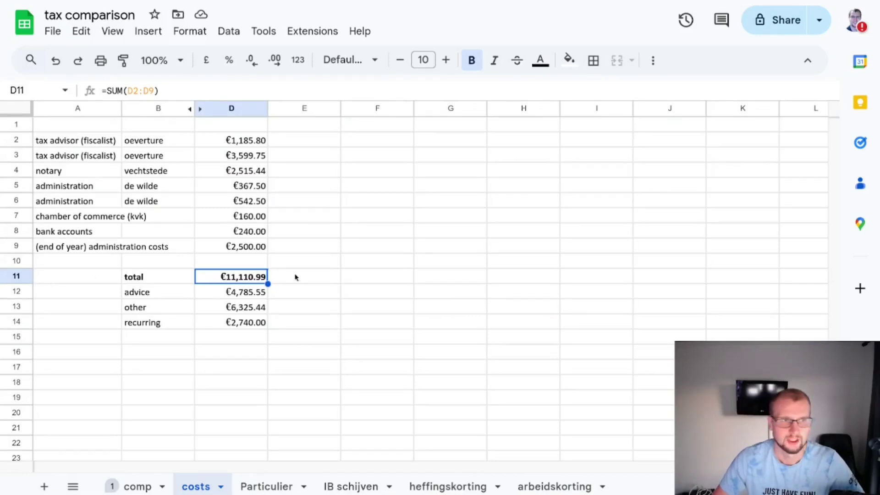
On the costs sheet, check the first six cost amounts' sum, the advice subtotal formula, and the tax advisor amounts
drag(248, 142, 245, 249)
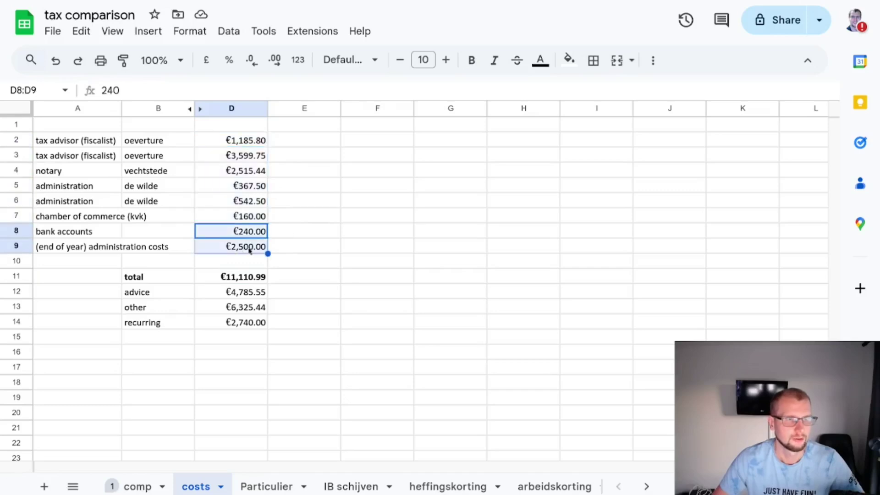
click(347, 263)
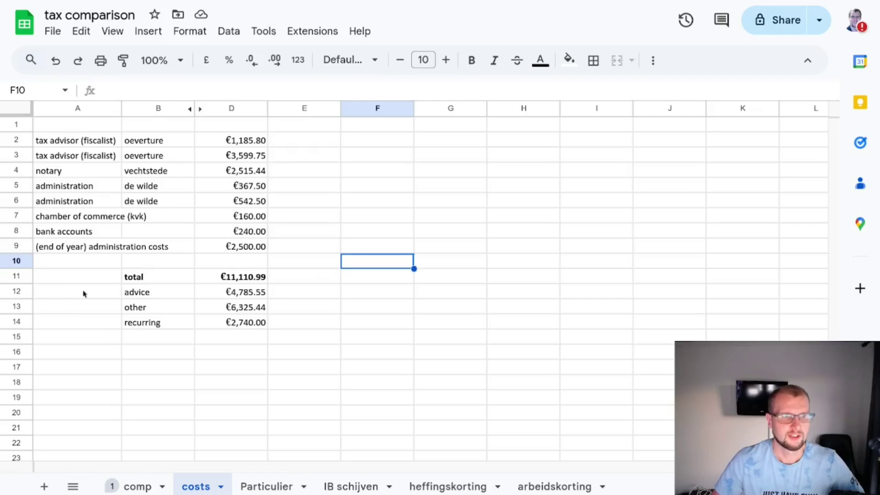
click(226, 294)
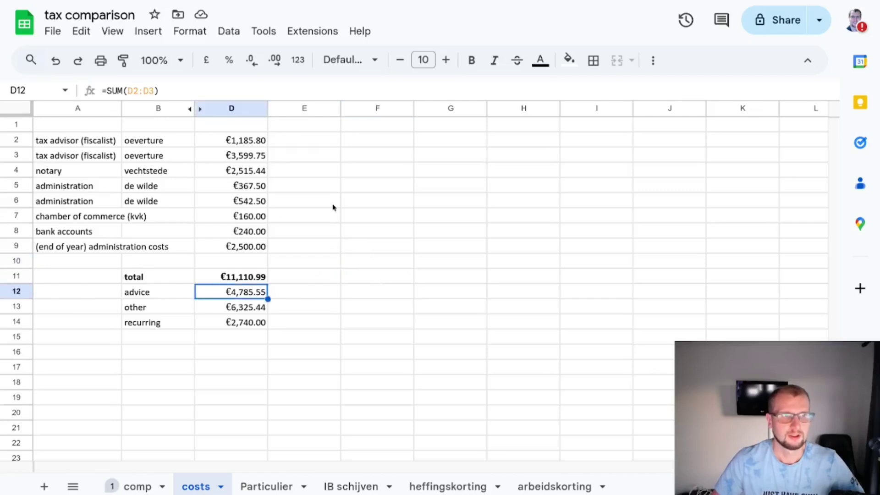
drag(225, 147, 226, 155)
click(339, 173)
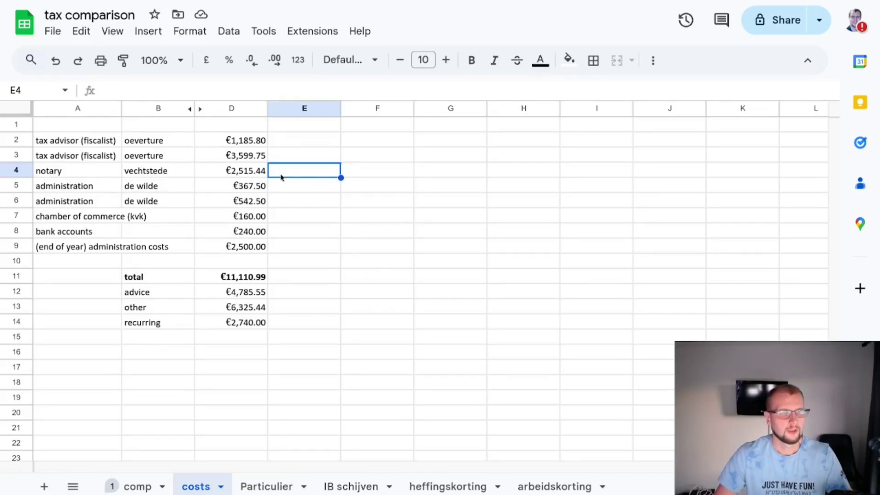
Inspect the notary cost and the two administration cost lines
click(247, 176)
click(295, 173)
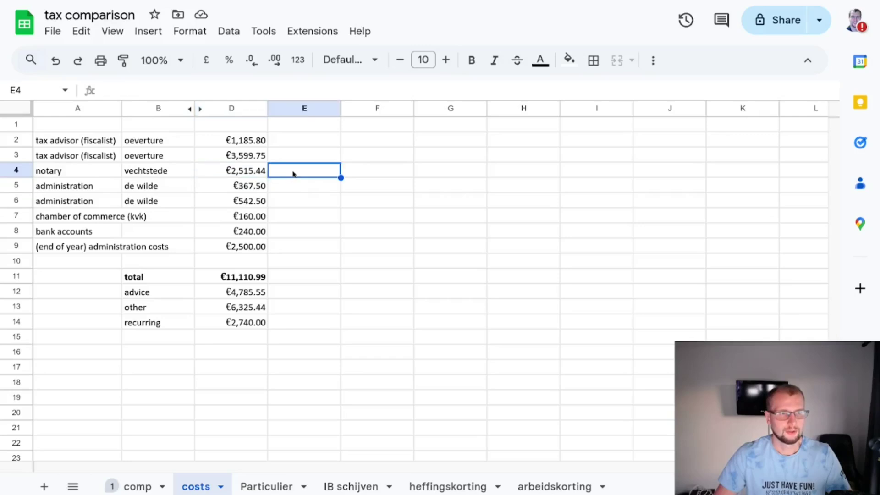
click(16, 170)
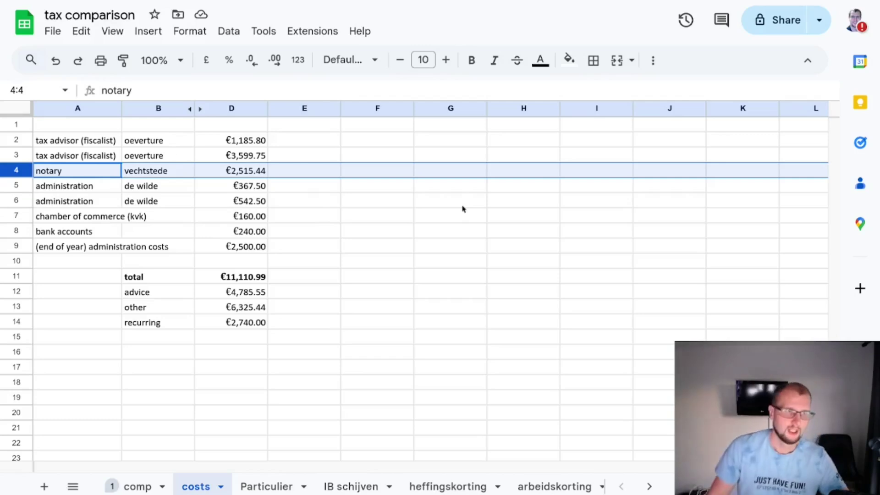
drag(12, 187, 11, 203)
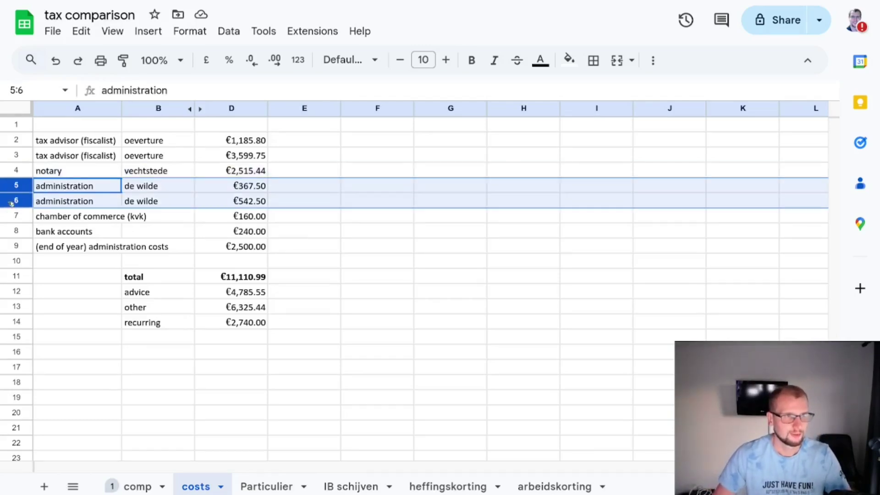
click(442, 241)
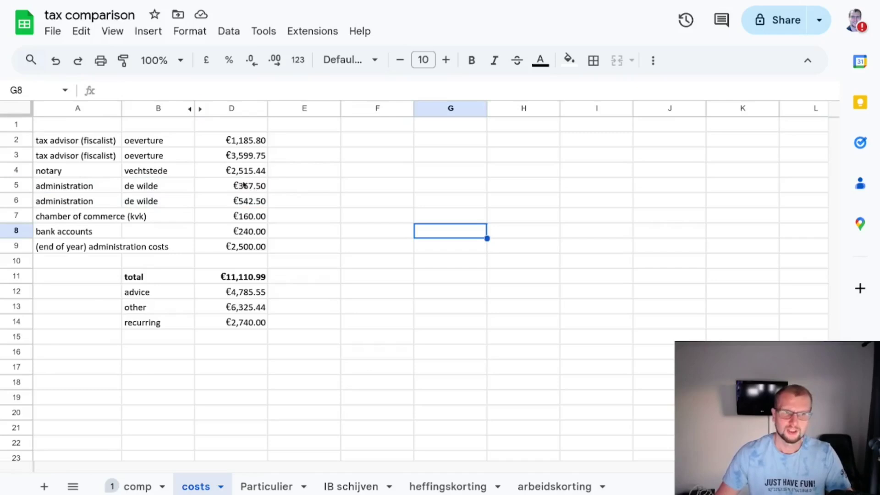
drag(247, 185, 248, 200)
click(365, 219)
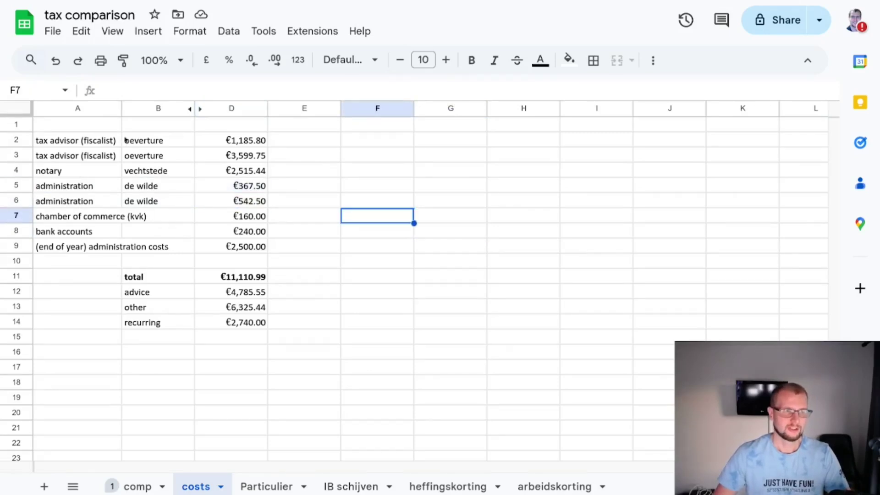
drag(96, 196, 252, 185)
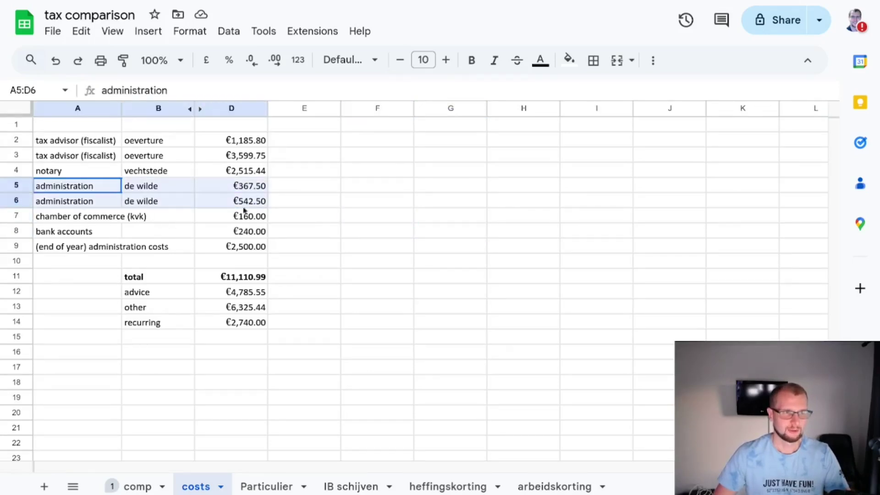
click(348, 218)
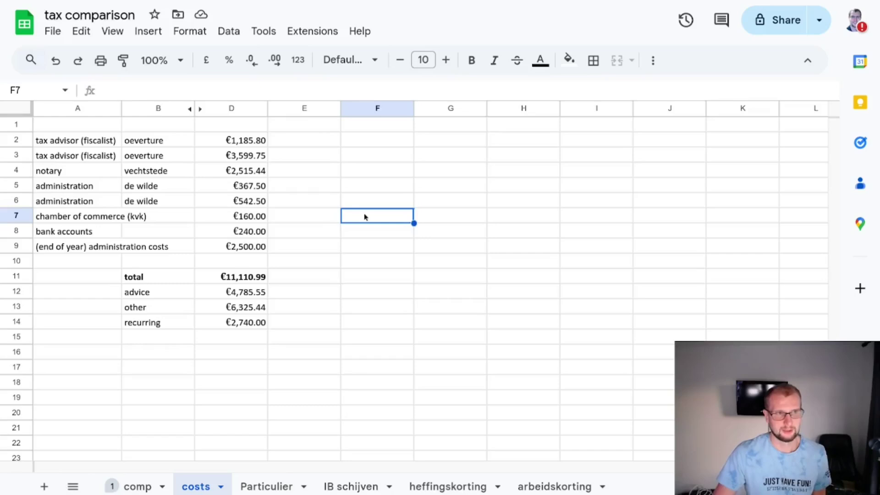
Review the chamber of commerce, bank accounts and end-of-year administration costs, then view the comp sheet
click(71, 205)
drag(72, 214, 251, 217)
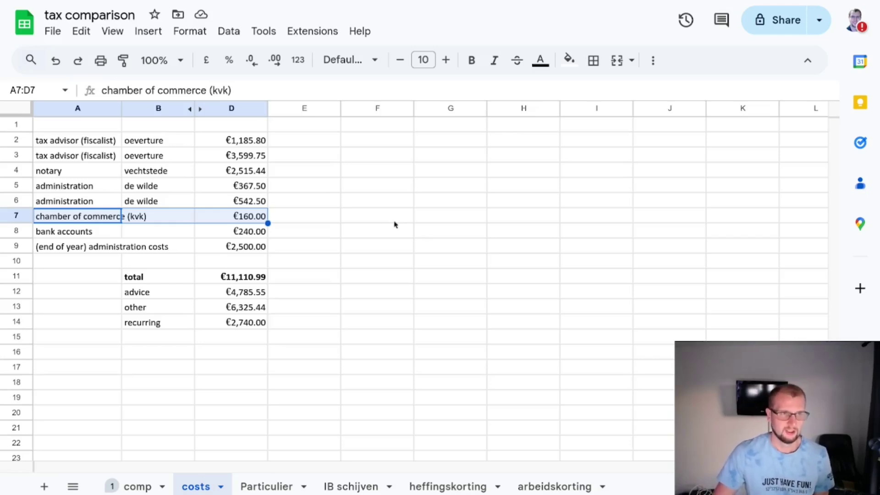
click(266, 234)
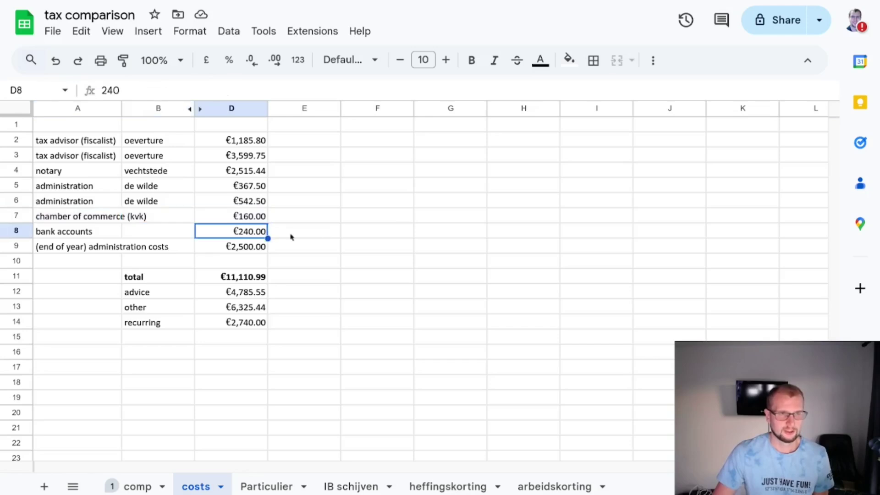
click(326, 241)
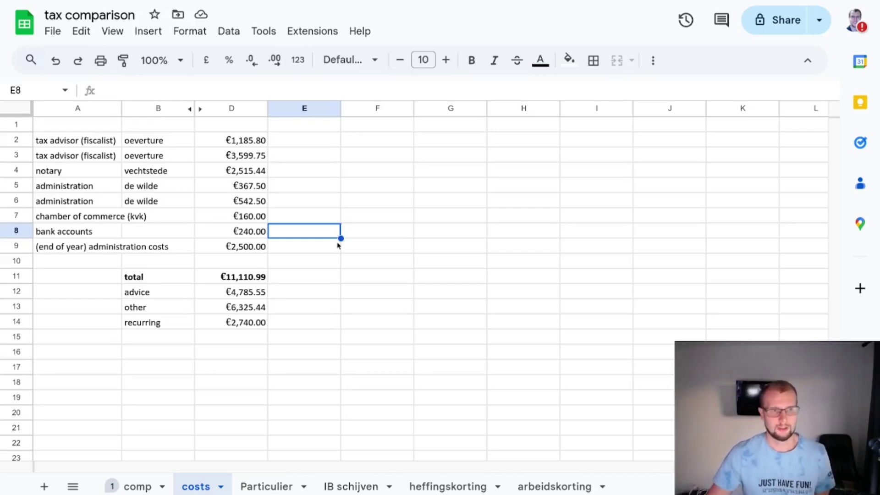
drag(264, 247, 63, 241)
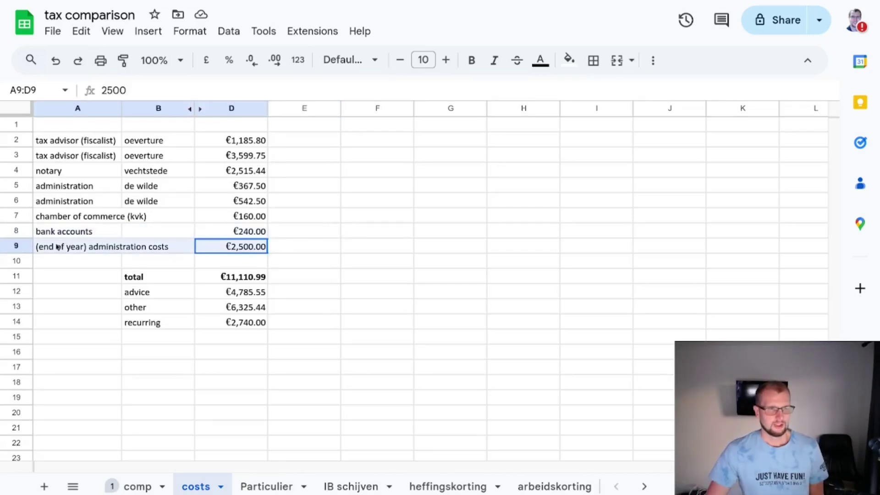
click(96, 276)
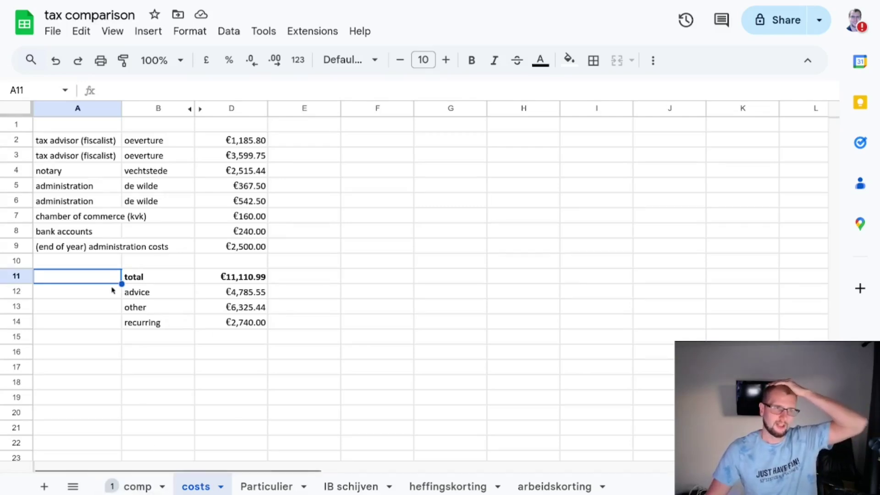
drag(71, 249, 267, 251)
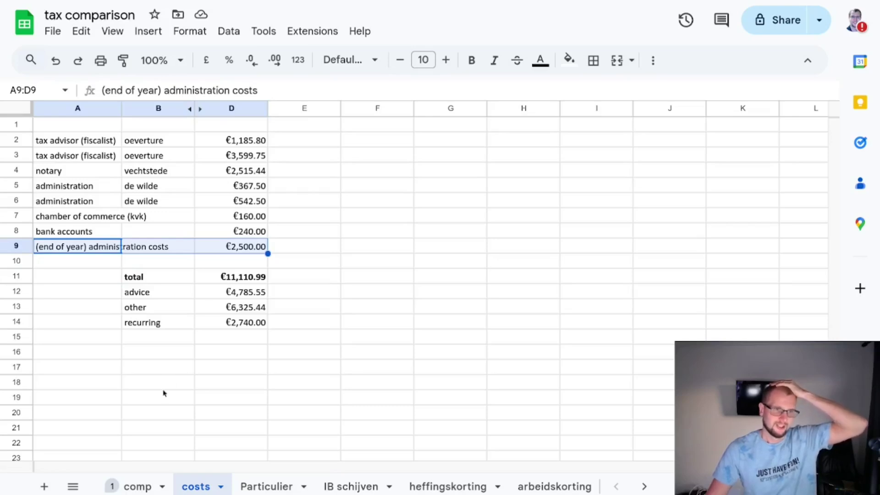
click(129, 487)
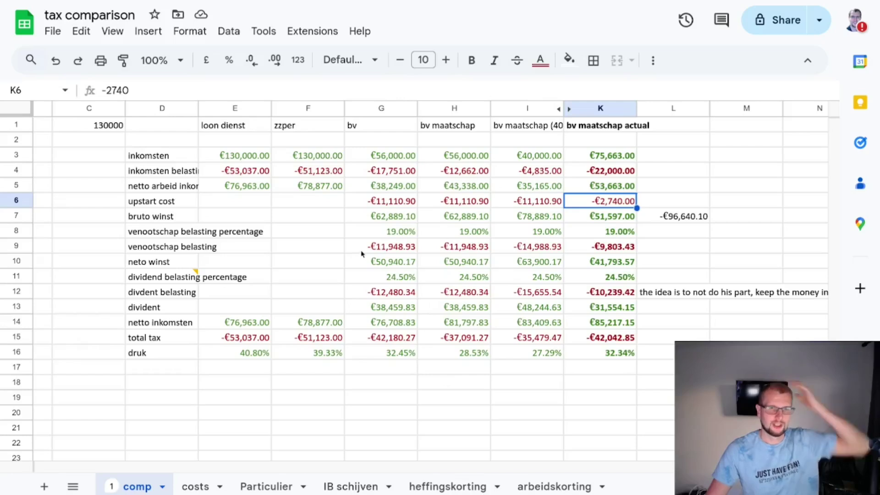
Undo the edit so K6 holds the -€11,110.90 upstart cost again, then select row 6
key(ctrl+z)
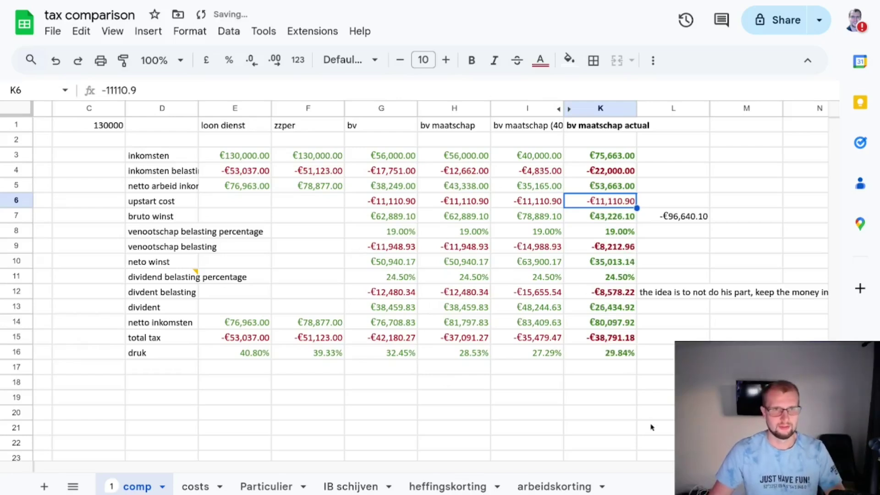
click(653, 427)
click(16, 201)
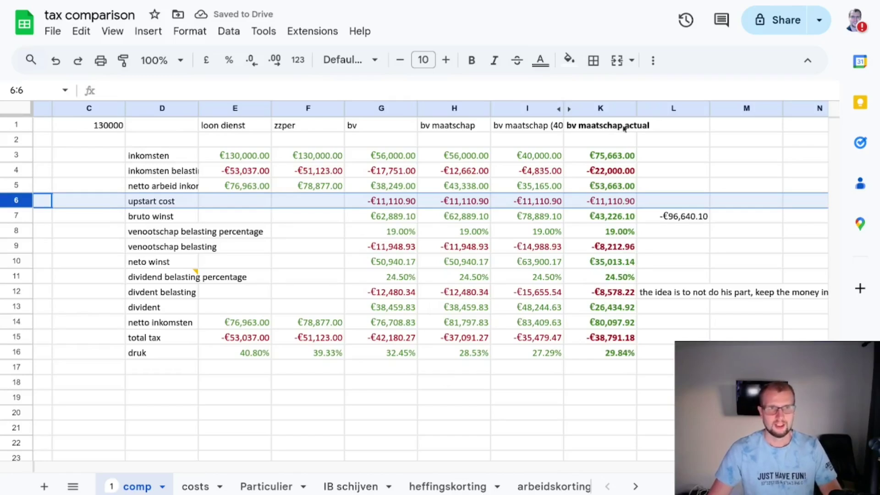
click(610, 114)
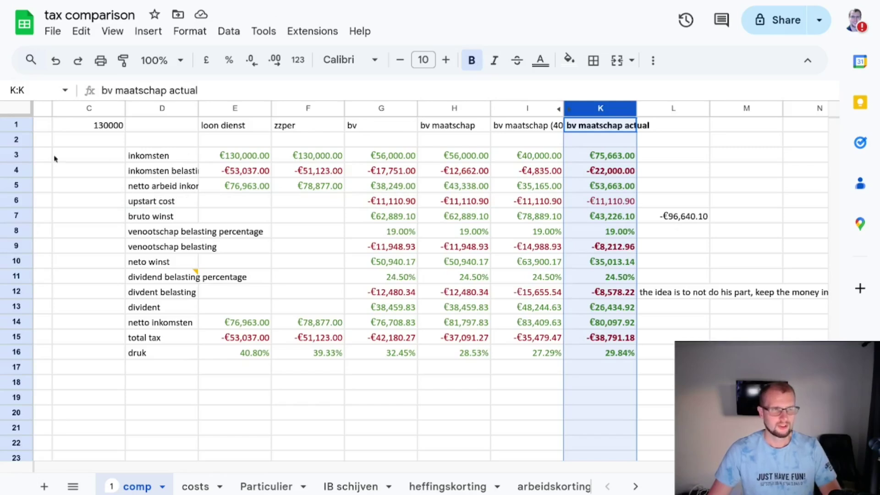
click(17, 156)
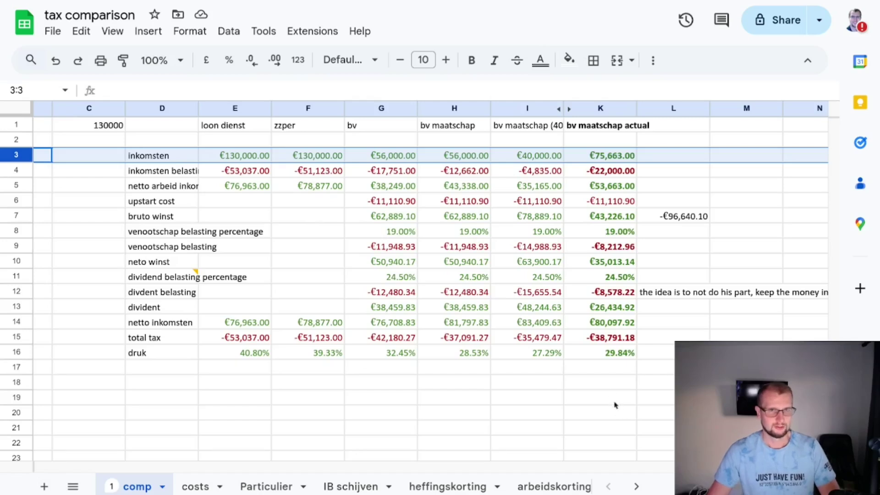
click(595, 324)
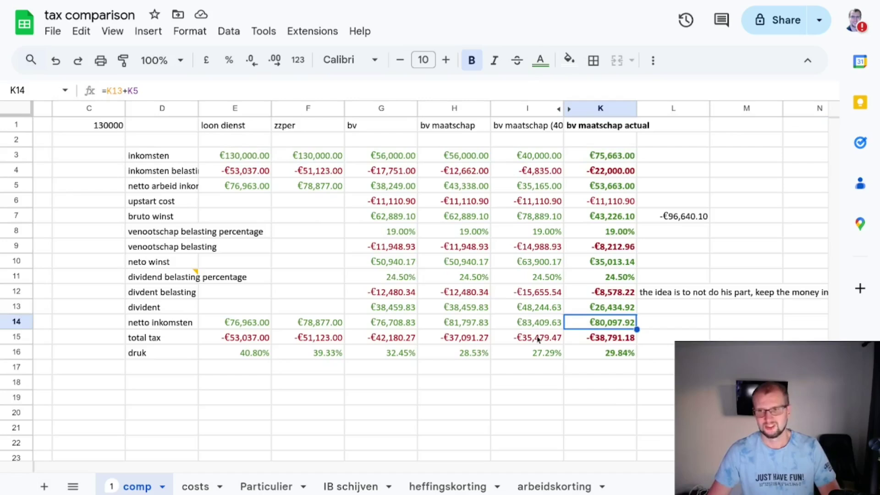
click(16, 170)
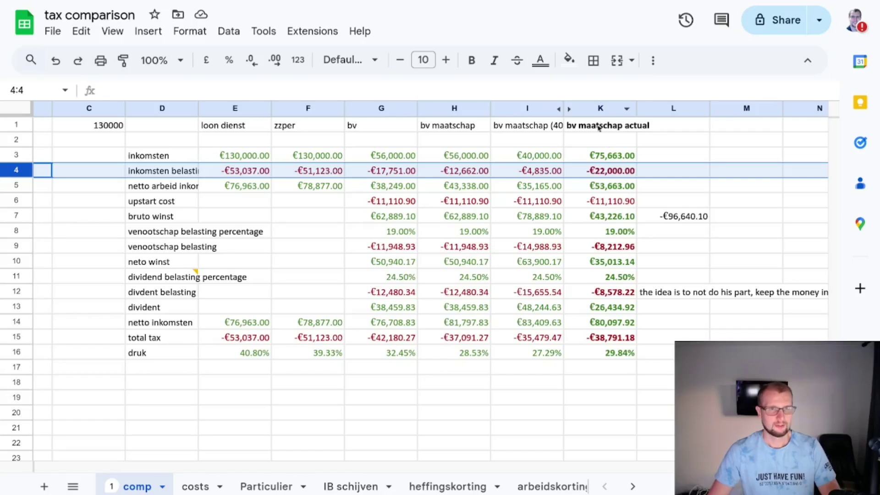
click(601, 106)
click(598, 158)
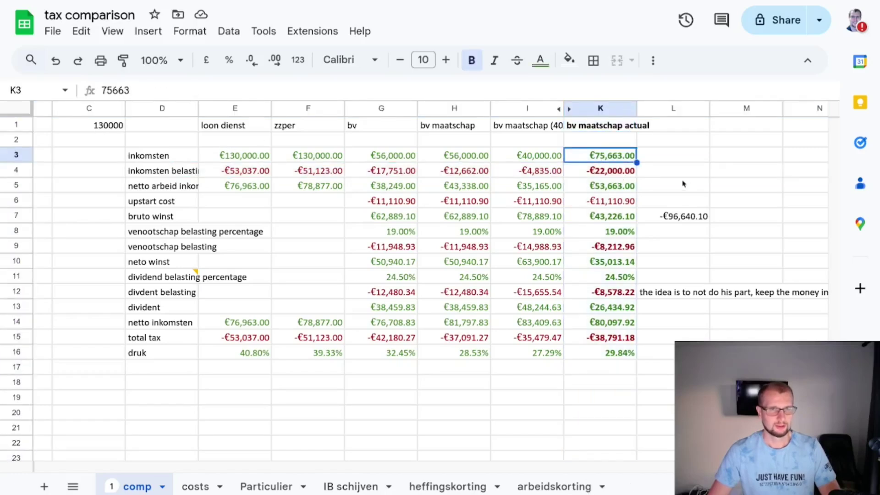
click(602, 108)
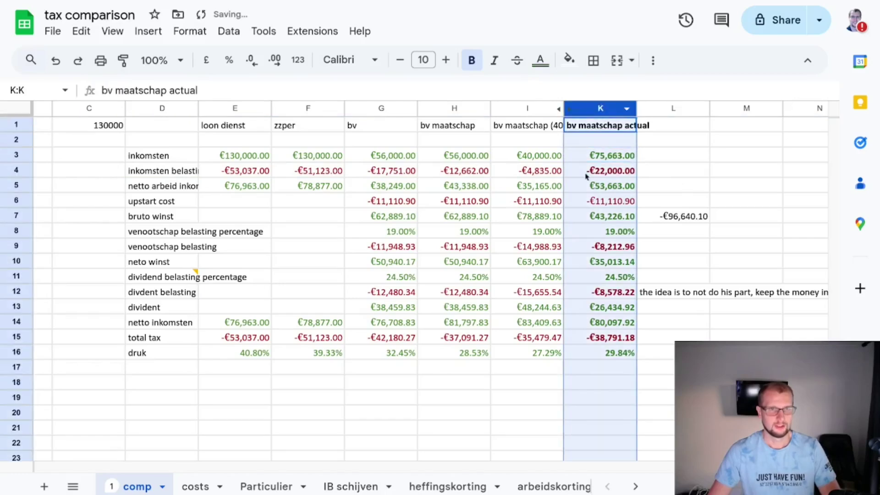
click(605, 176)
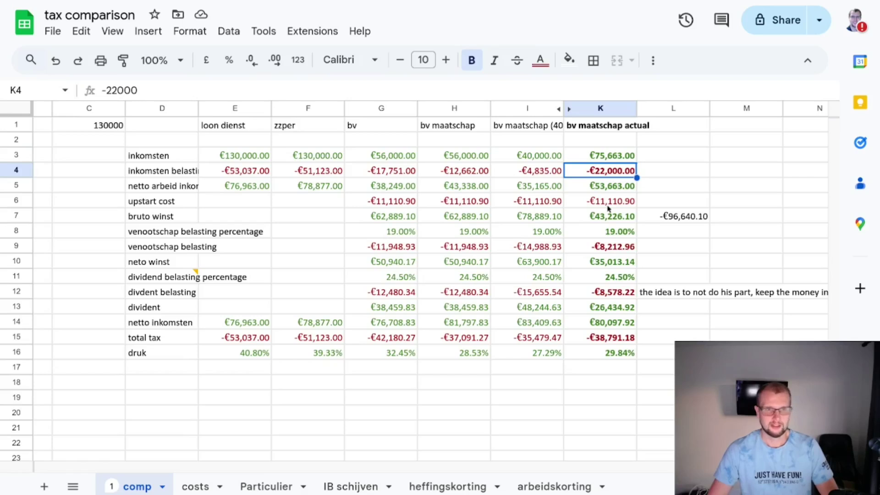
click(608, 206)
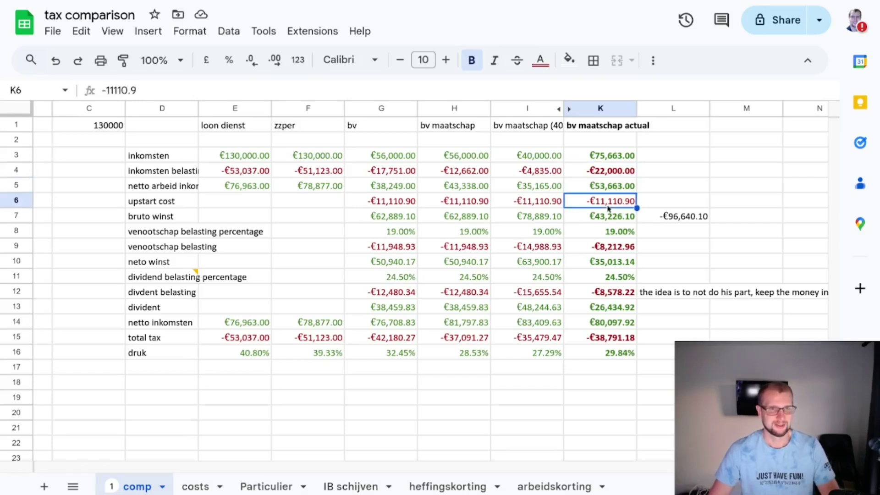
click(404, 203)
drag(404, 204, 613, 207)
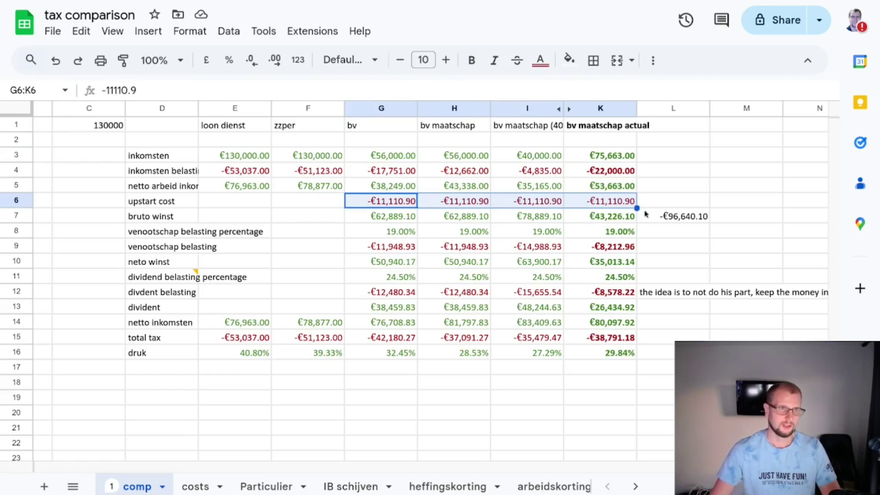
click(603, 204)
click(611, 218)
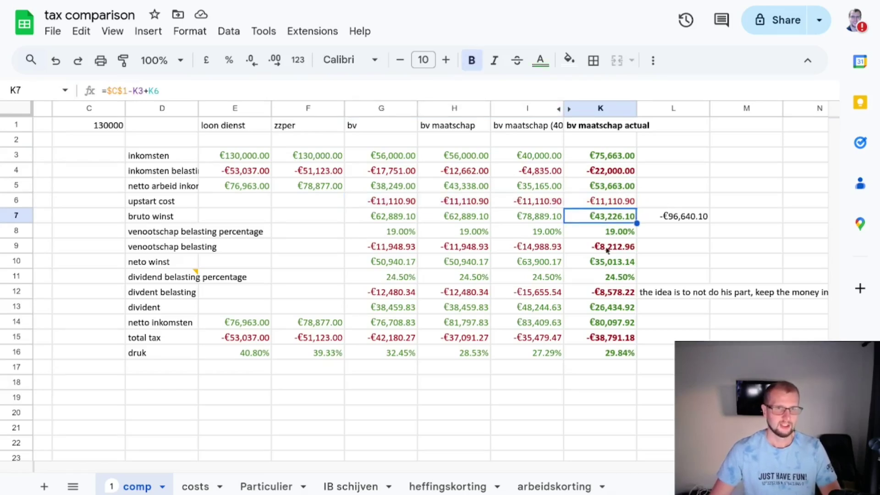
click(607, 203)
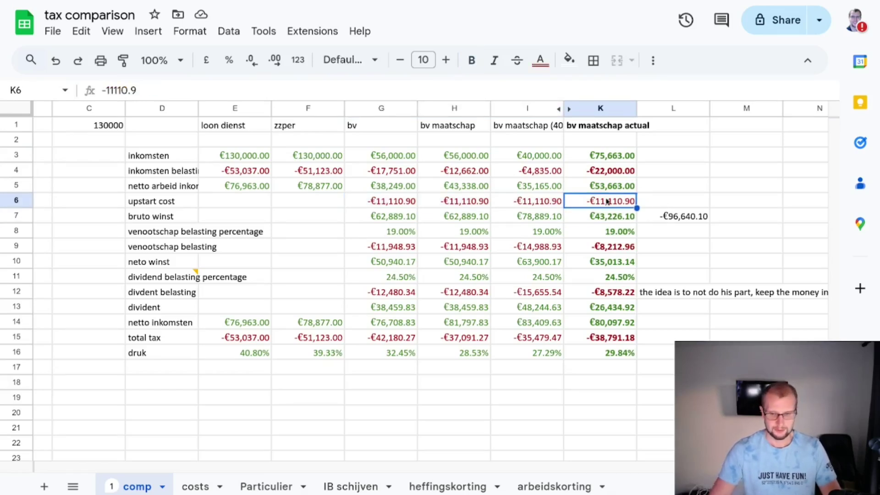
key(Delete)
key(ctrl+z)
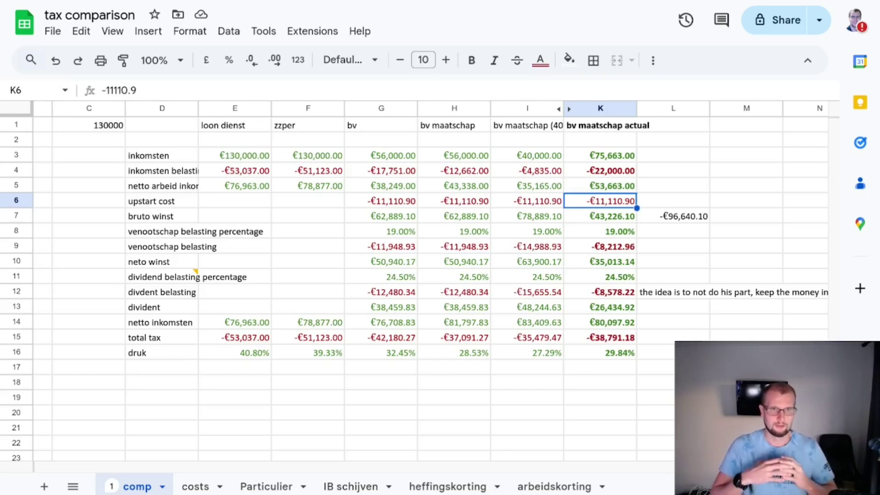
key(Delete)
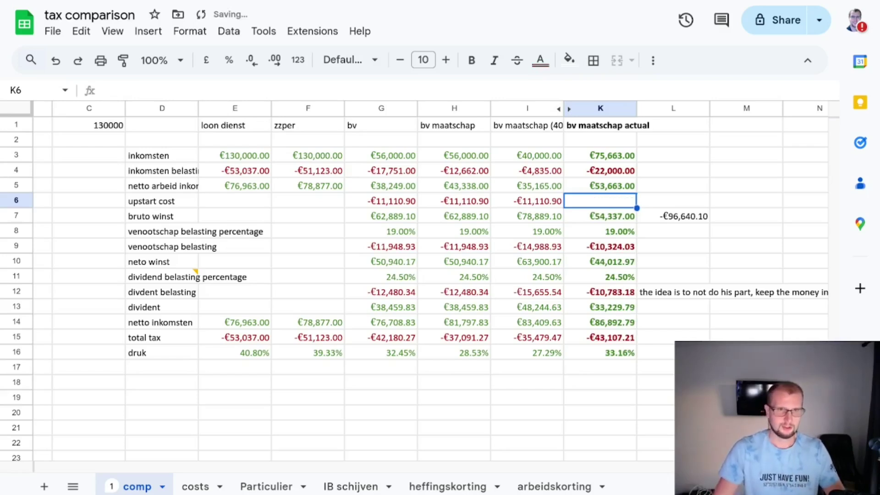
key(ctrl+z)
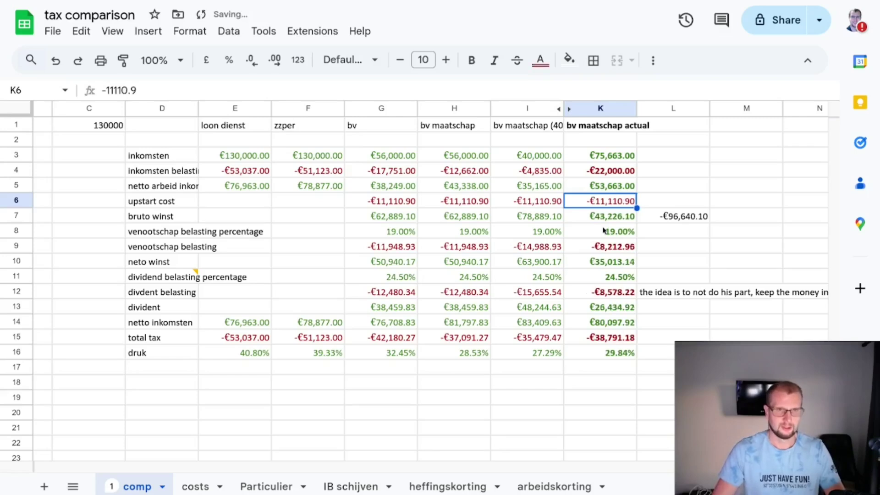
key(Down)
key(Down)
key(Down)
key(Up)
key(Up)
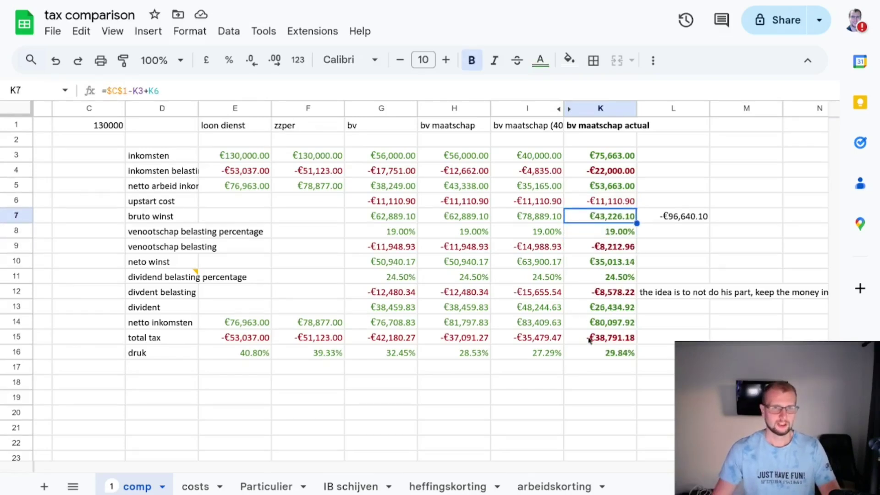
click(613, 327)
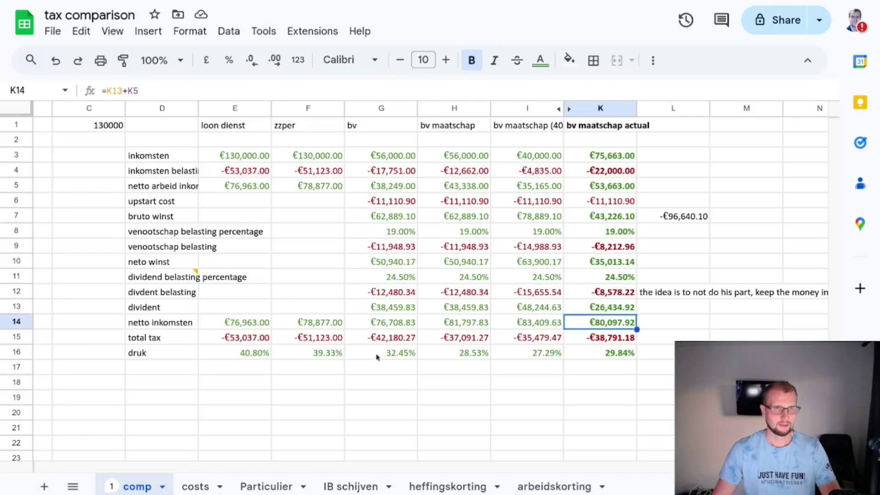
click(327, 326)
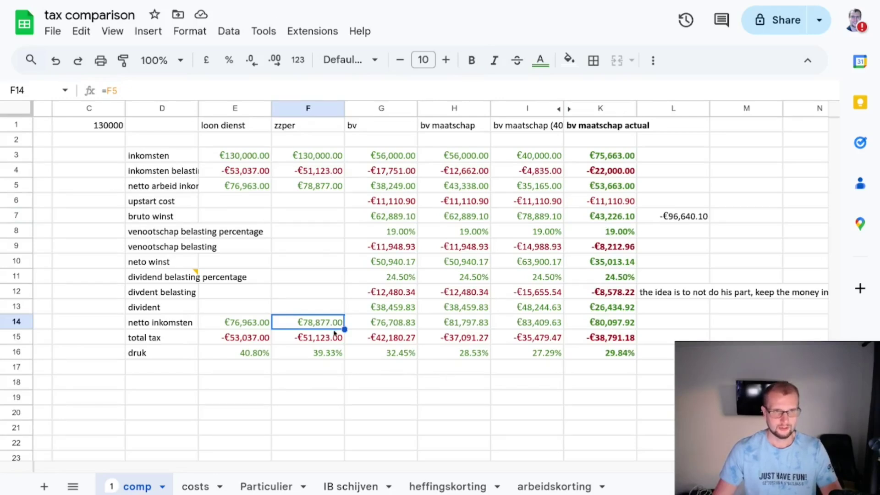
click(311, 111)
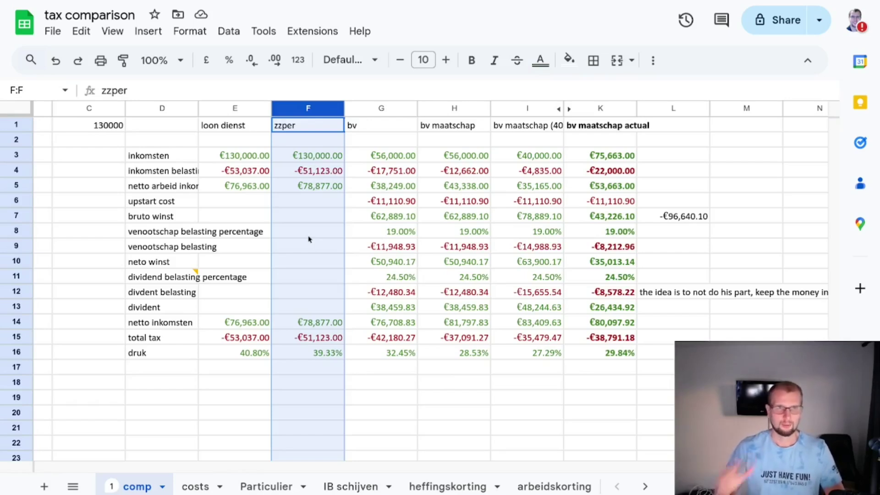
click(599, 108)
click(618, 173)
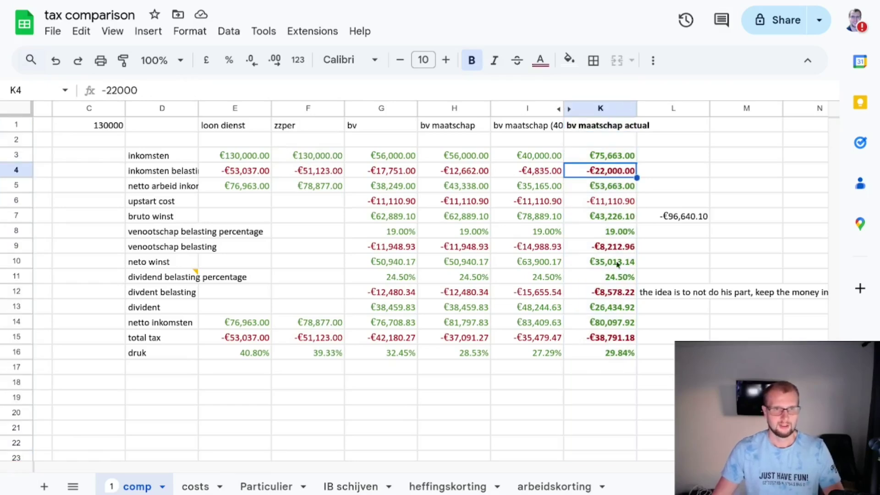
click(618, 339)
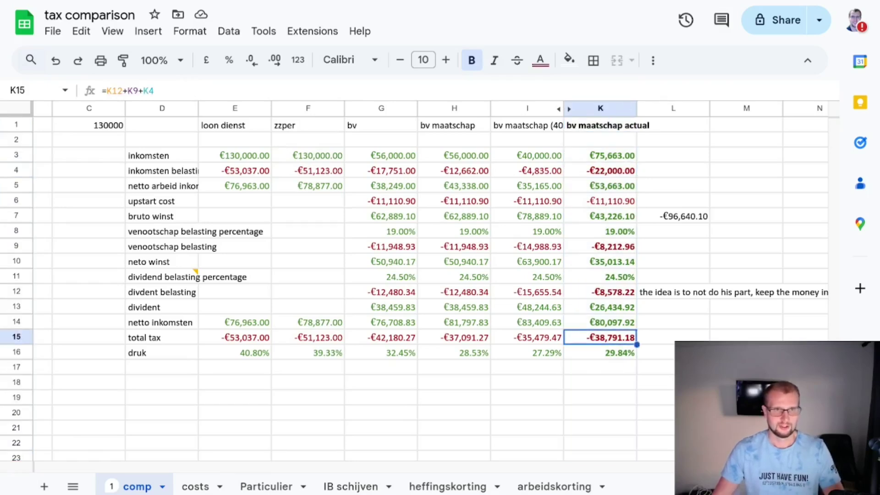
key(Up)
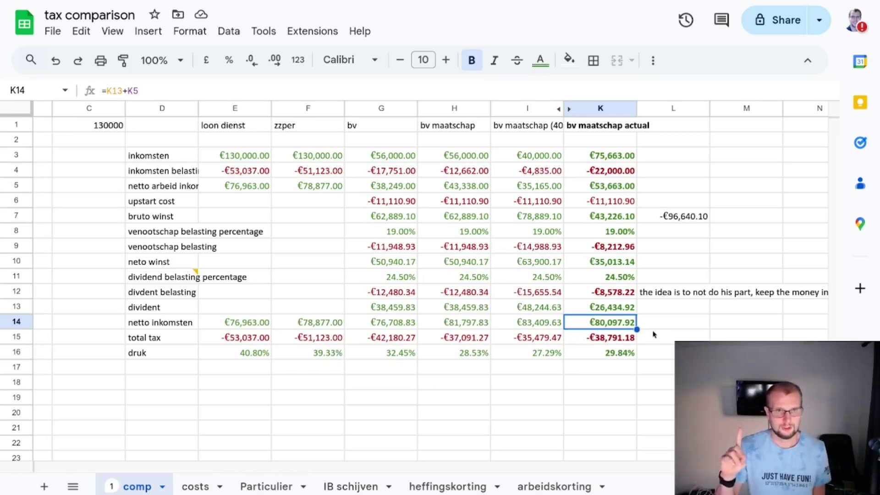
Look up the recurring costs total in D14 on the costs sheet
click(621, 202)
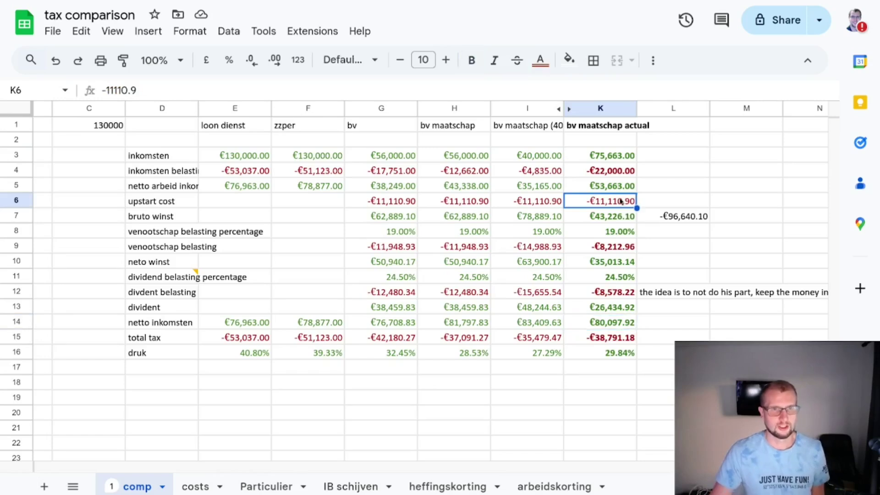
click(195, 488)
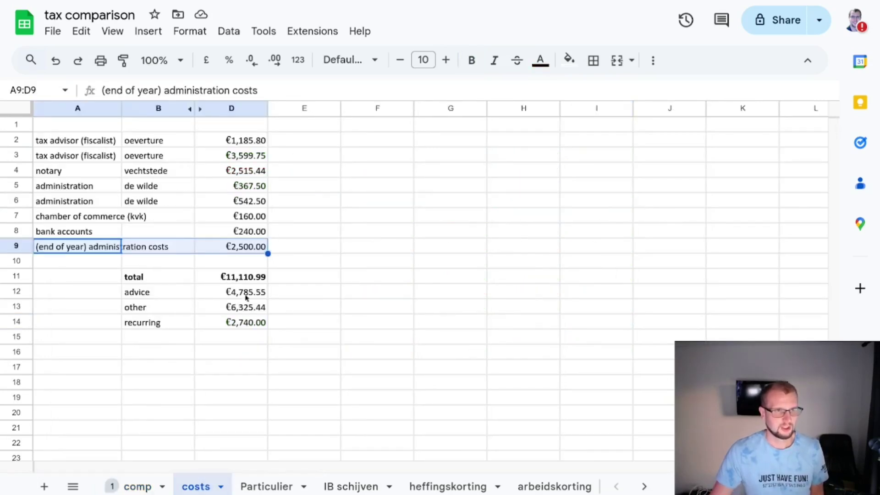
click(242, 311)
click(236, 325)
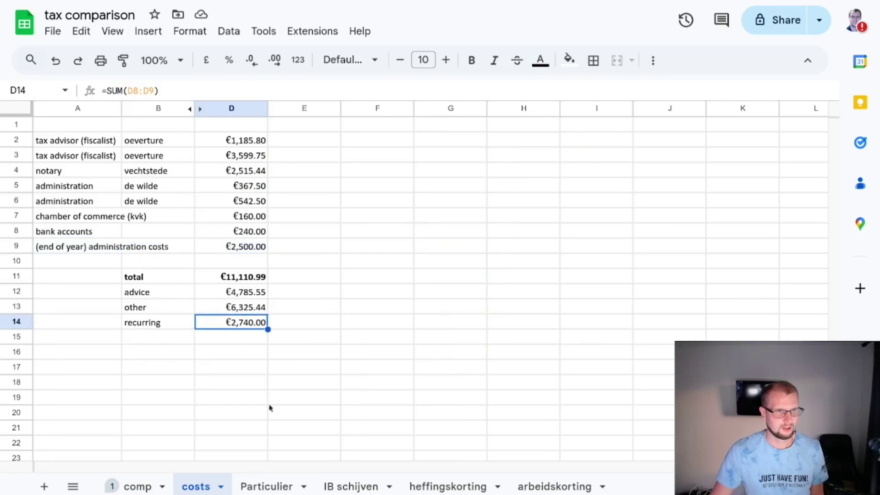
click(137, 486)
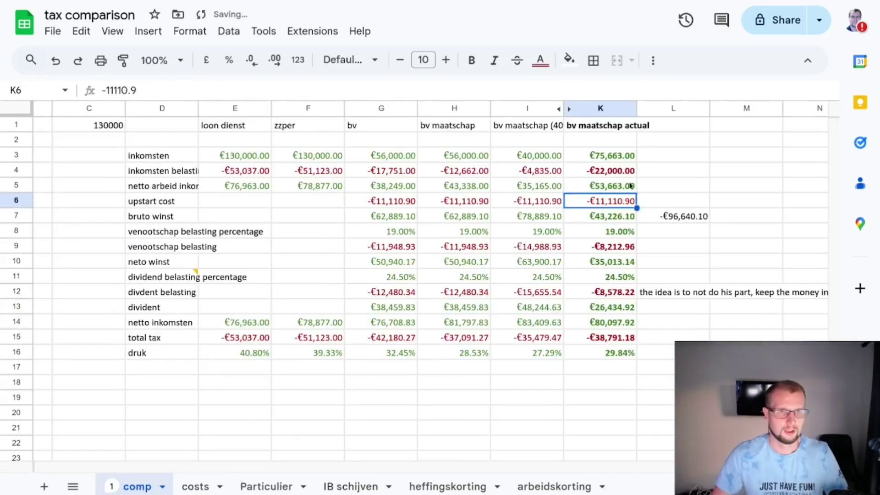
Enter -2740 as the bv maatschap (40) upstart cost in cell I6
click(517, 202)
key(Delete)
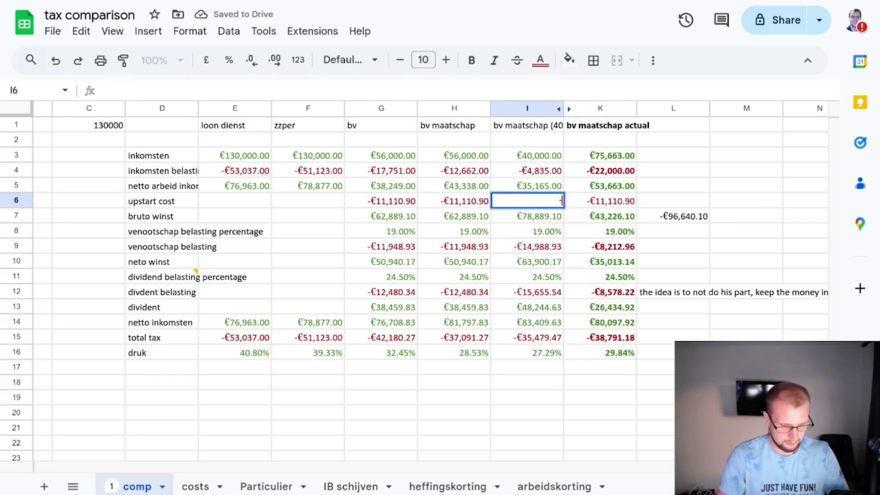
text(-270)
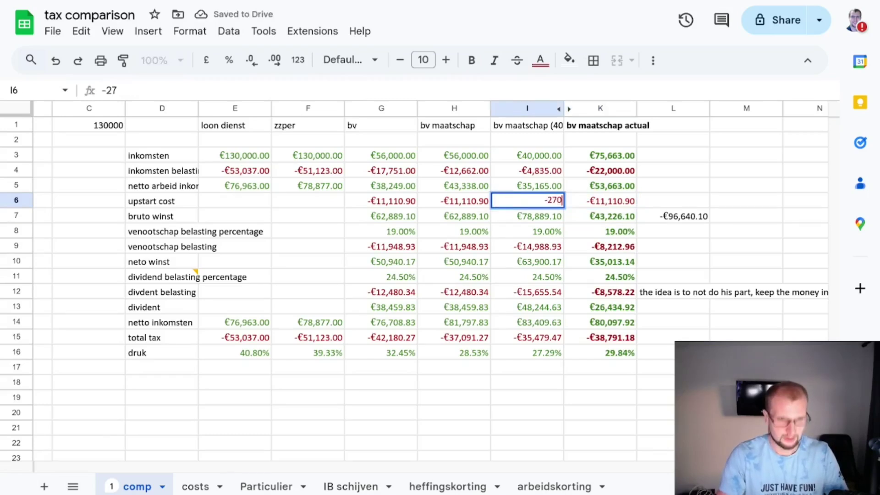
key(BackSpace)
key(BackSpace)
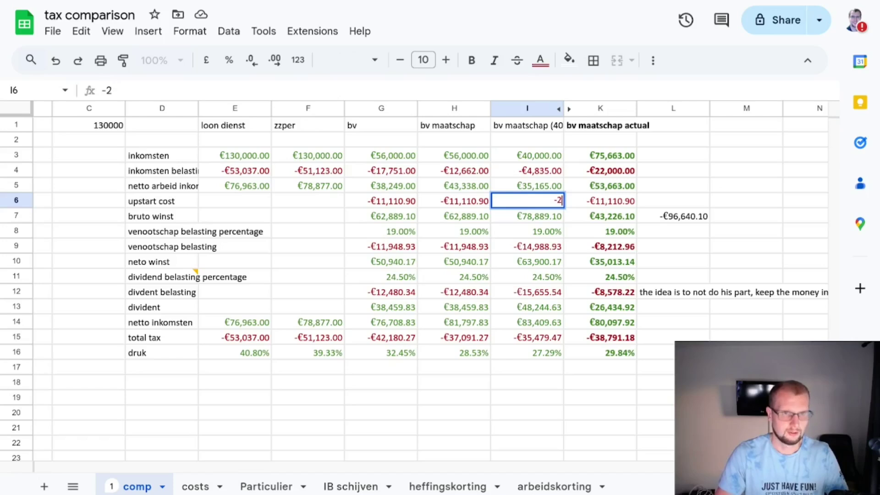
text(740)
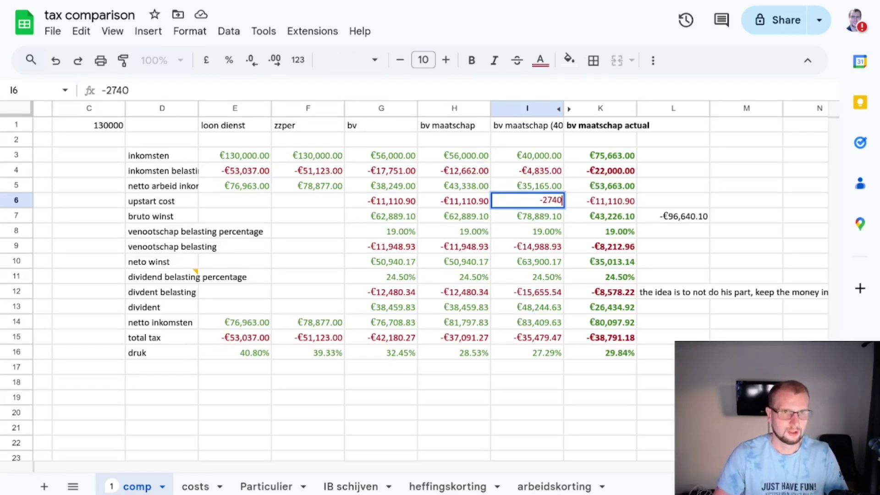
key(Return)
key(Up)
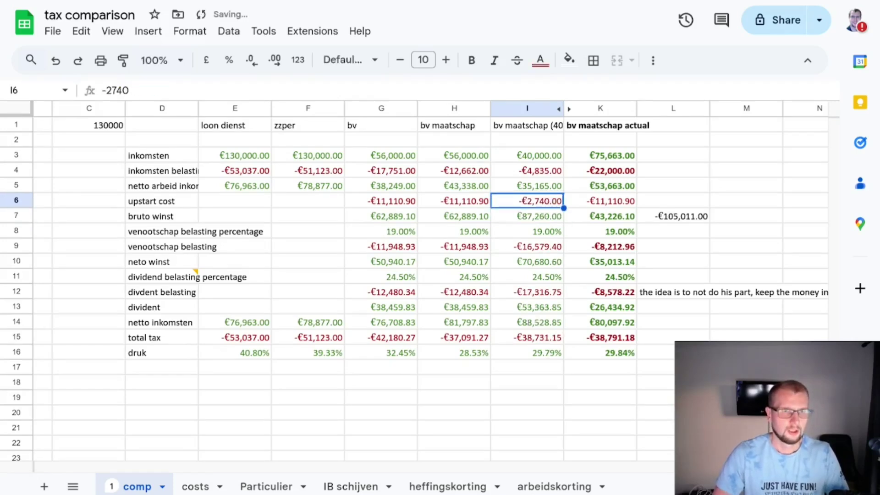
click(604, 110)
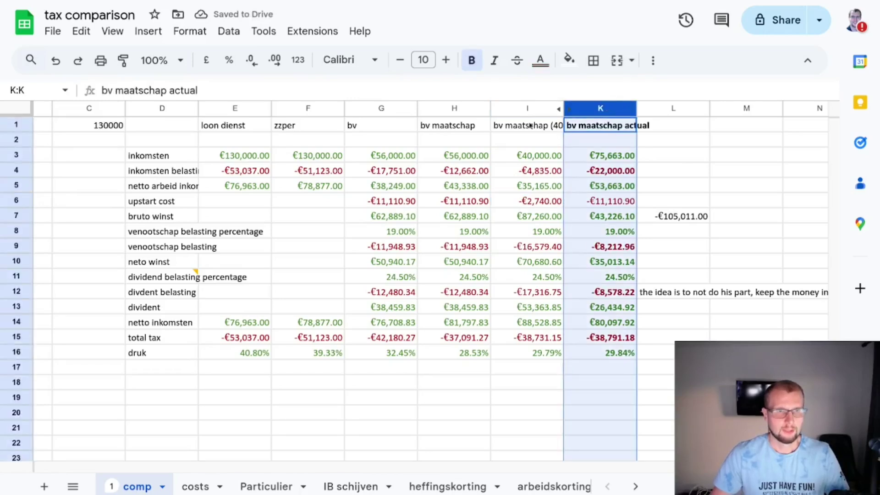
click(520, 111)
click(532, 157)
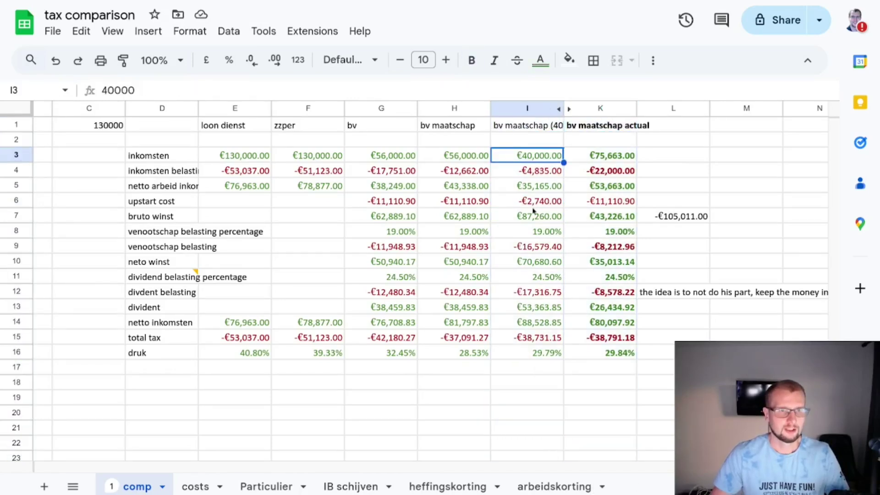
click(533, 201)
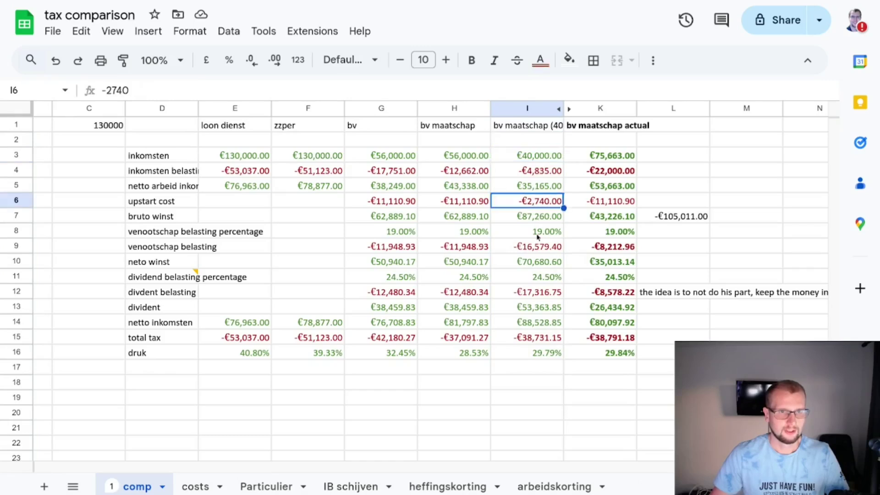
click(544, 325)
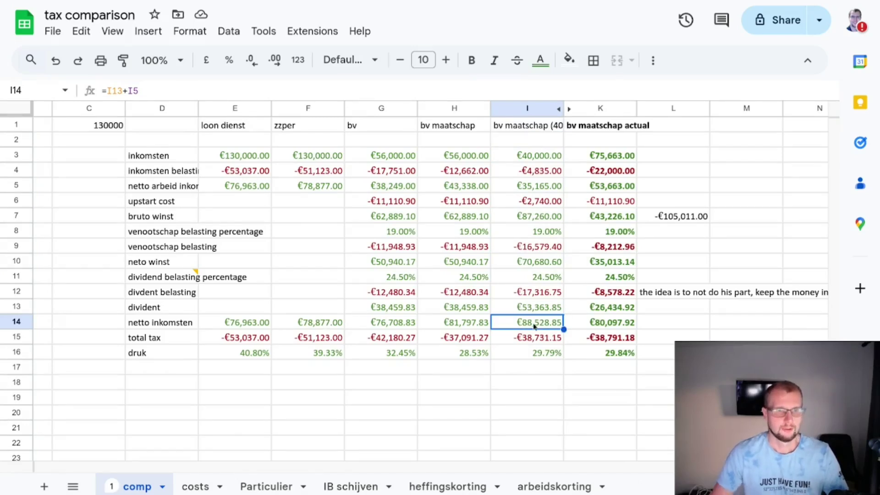
click(531, 292)
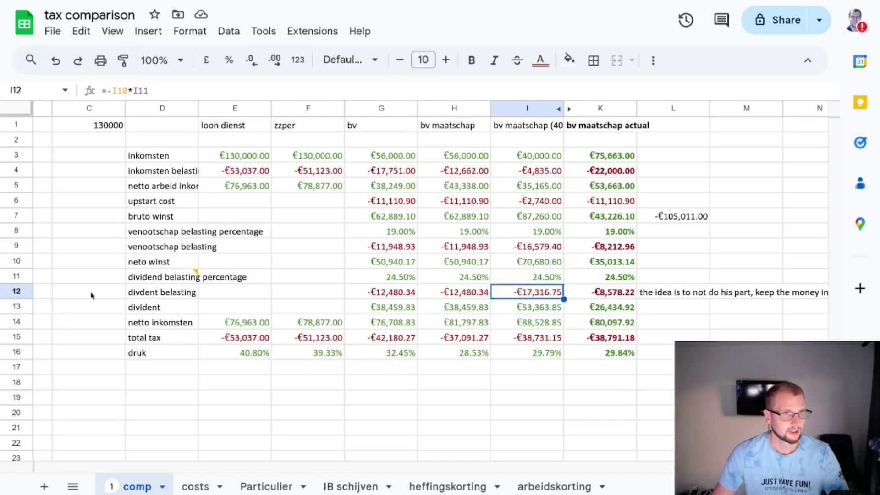
click(16, 292)
click(543, 295)
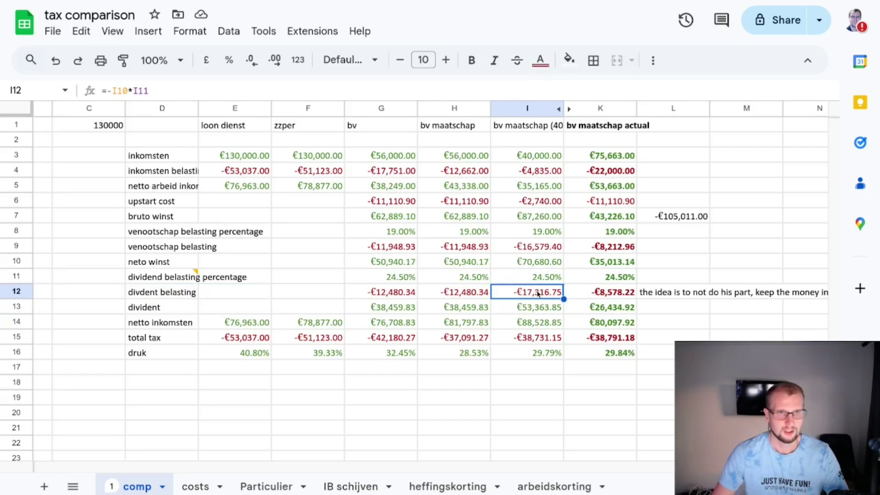
click(16, 292)
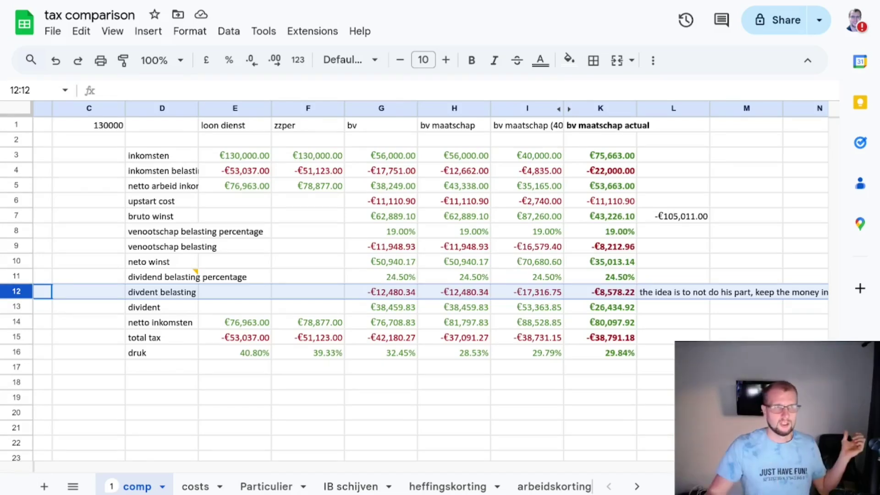
click(531, 293)
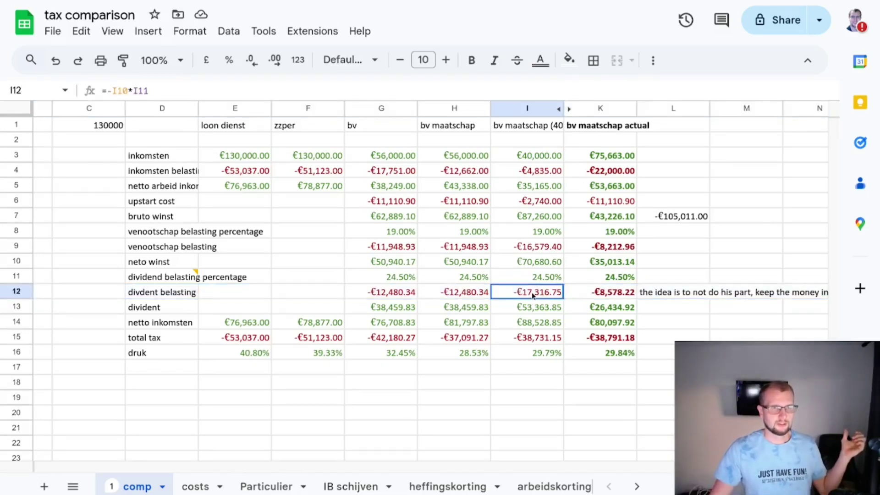
click(527, 110)
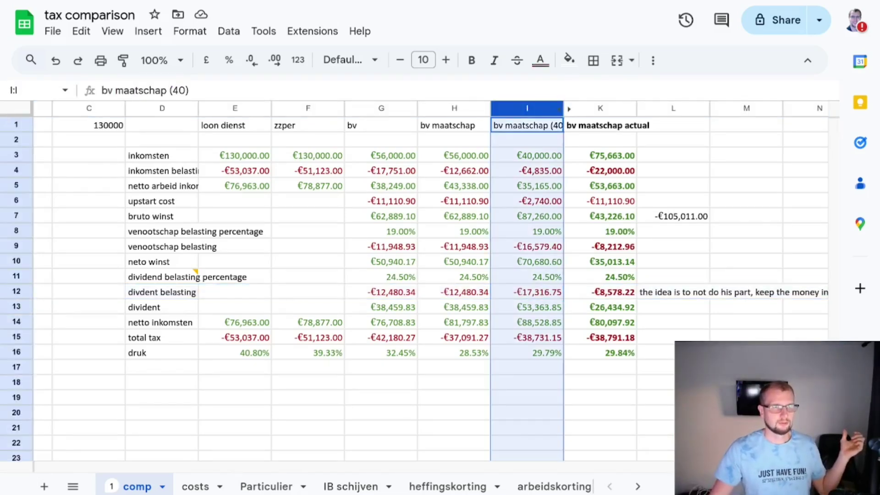
key(ctrl+Tab)
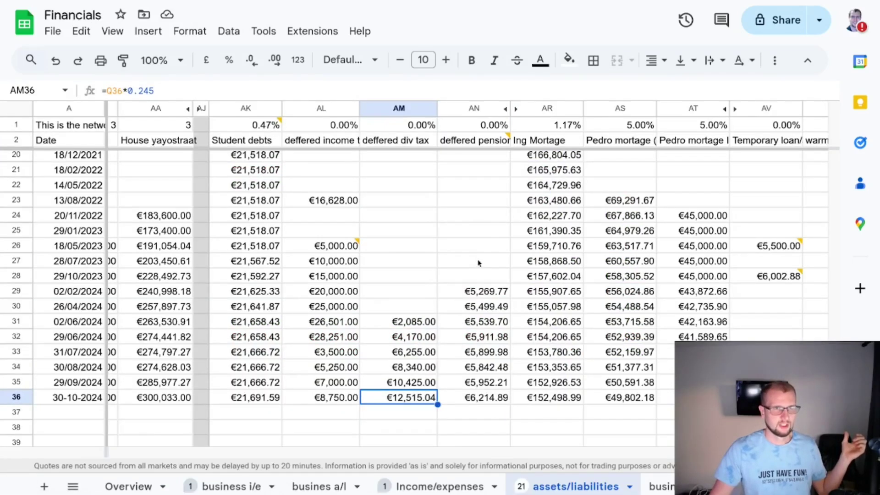
scroll(328, 440, left, 10)
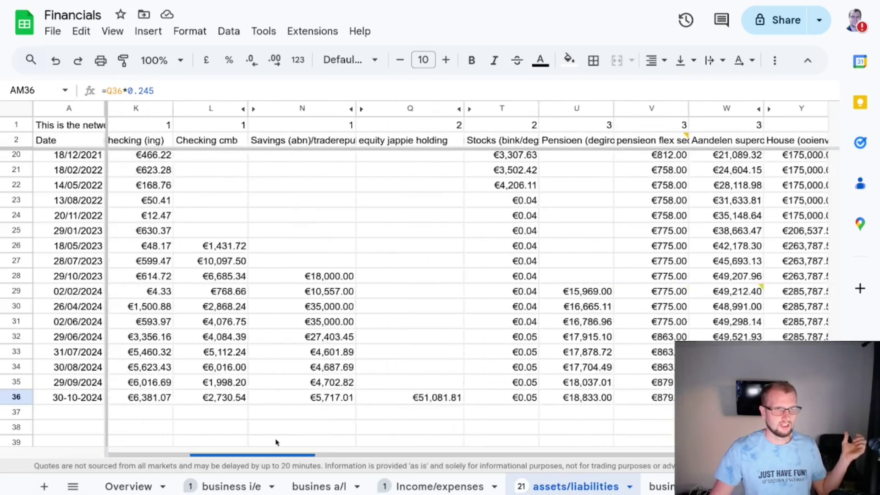
click(406, 108)
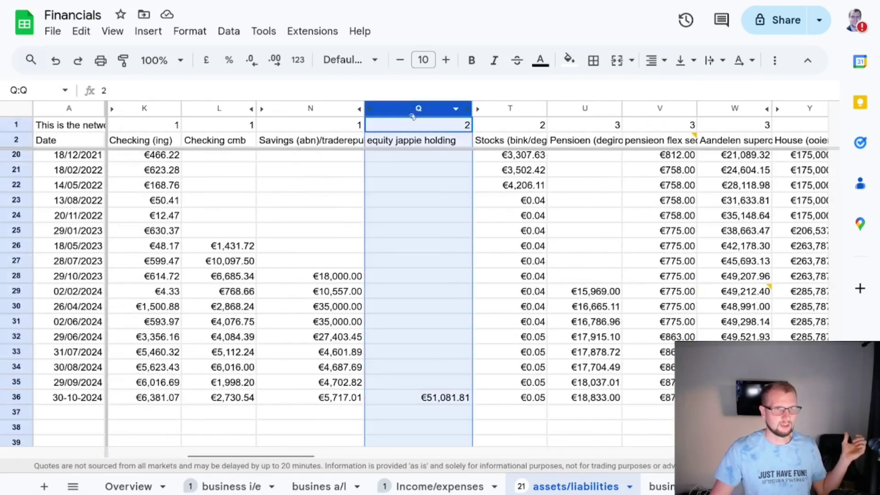
click(431, 404)
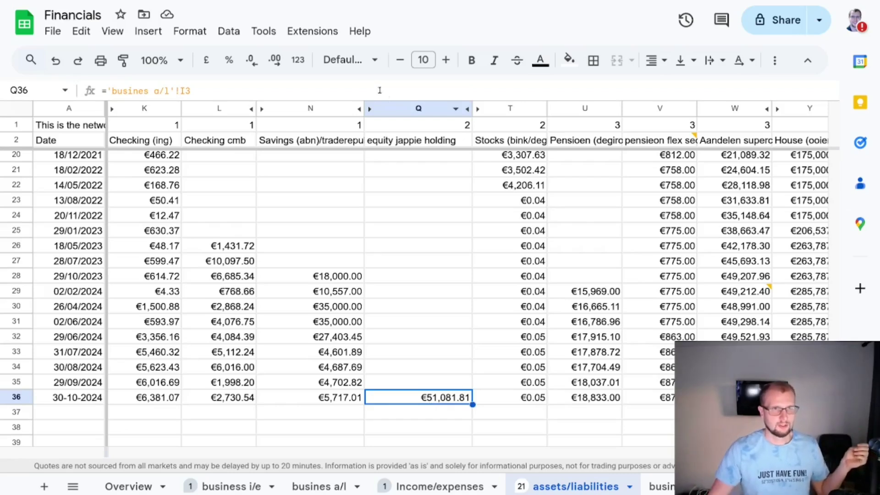
drag(299, 456, 468, 456)
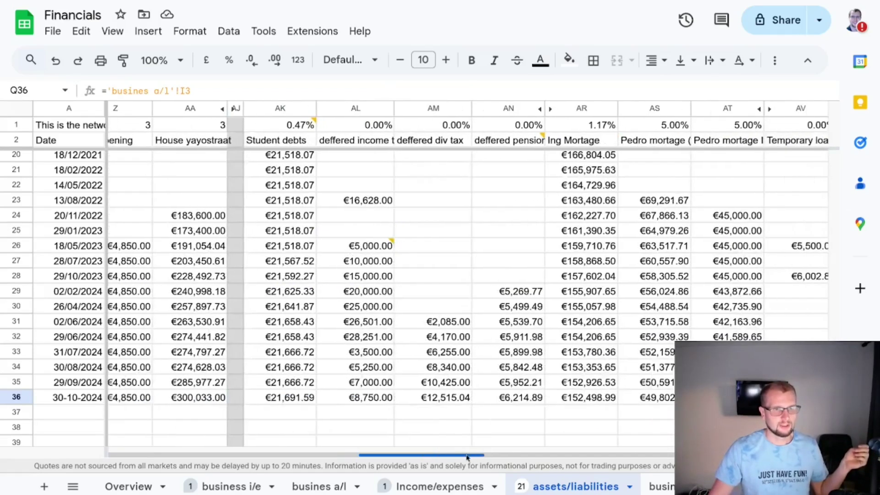
click(435, 109)
click(444, 398)
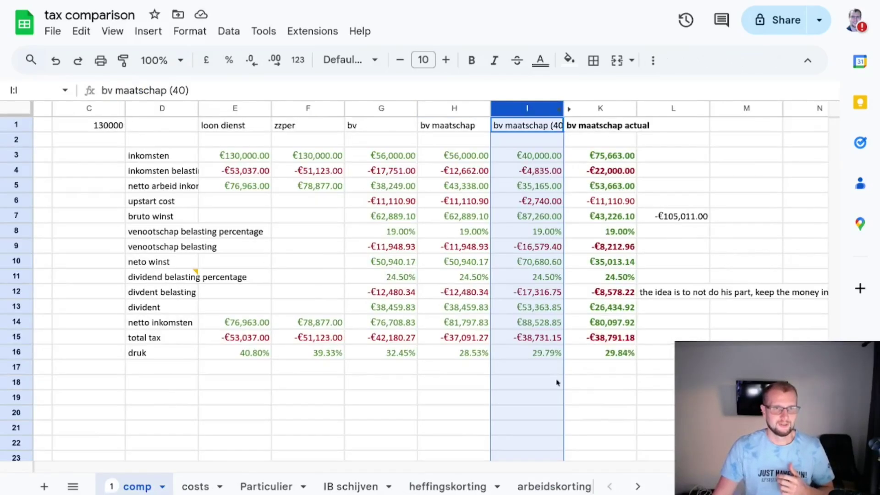
click(592, 400)
click(601, 297)
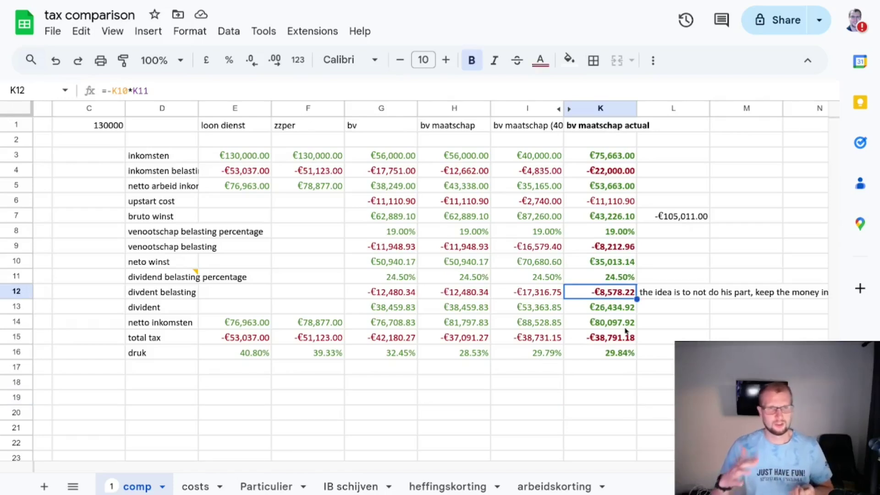
click(626, 171)
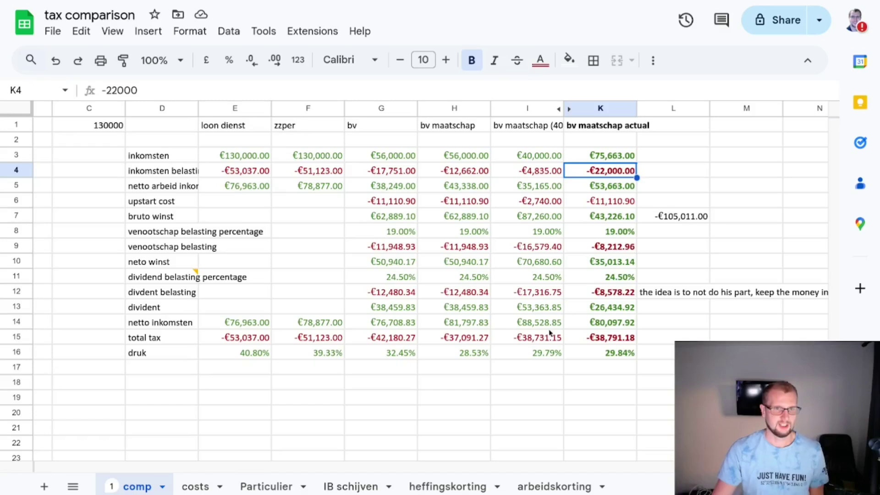
click(591, 328)
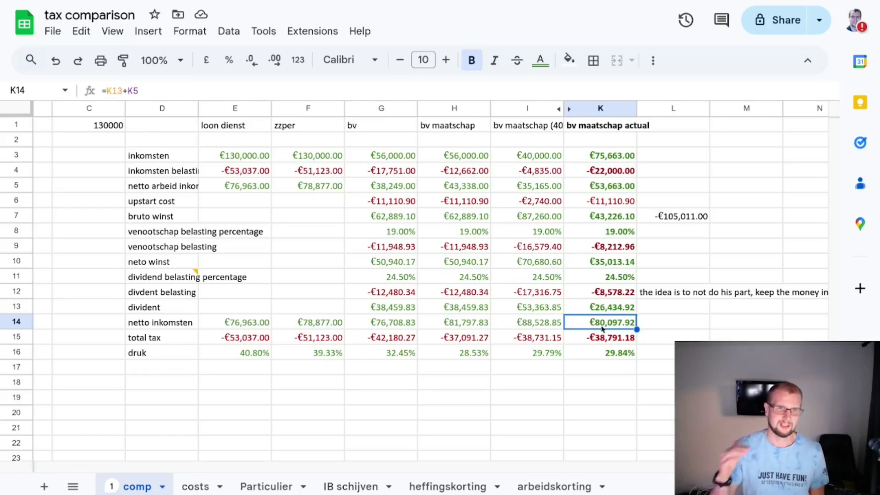
click(610, 297)
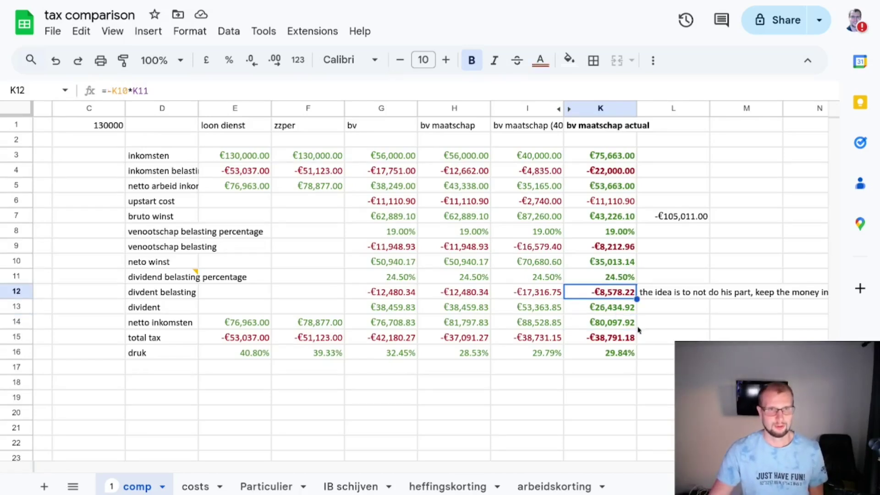